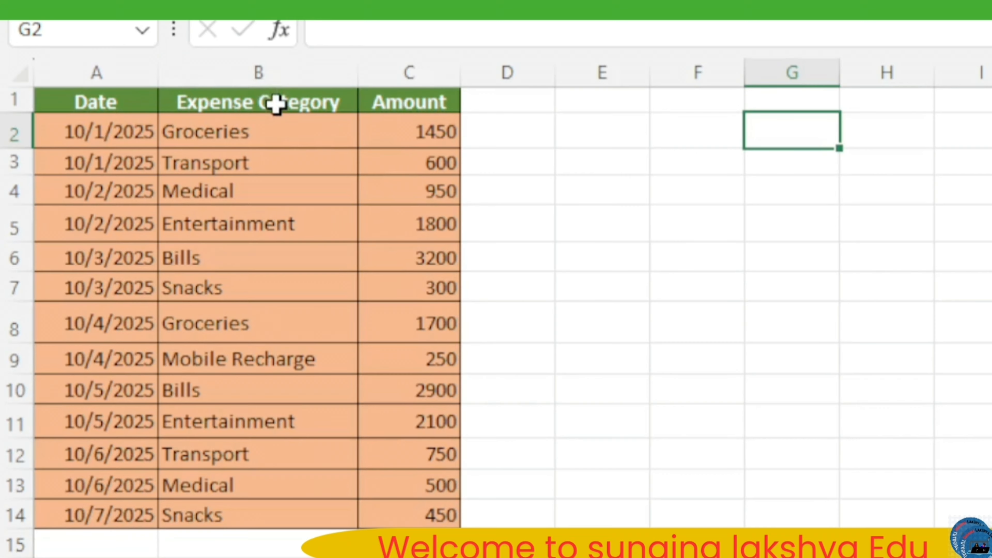
Step: Copy the Expense Category and Amount headers from B1:C1 to H2:I2 and widen column H to fit its header
left_click_drag(276, 104, 392, 98)
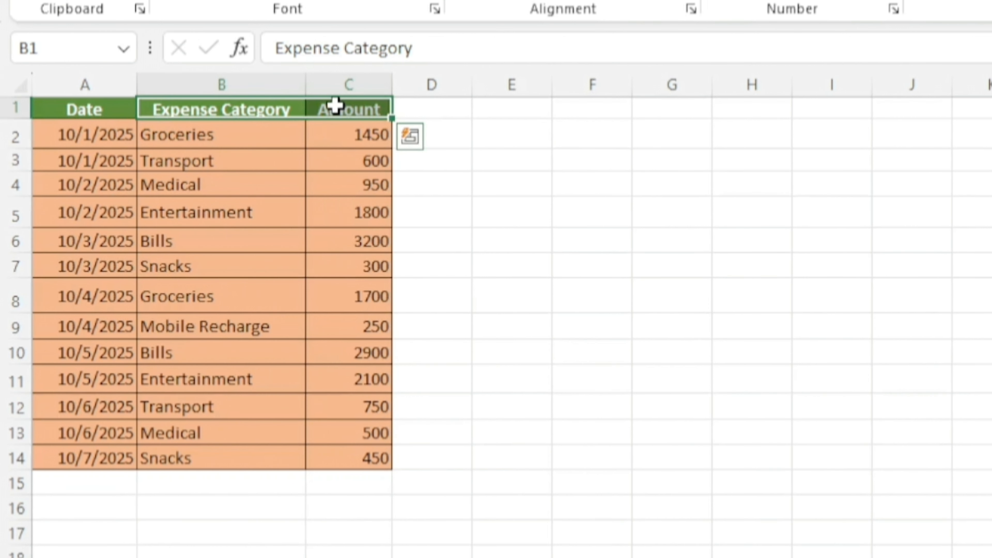
key("ctrl+c")
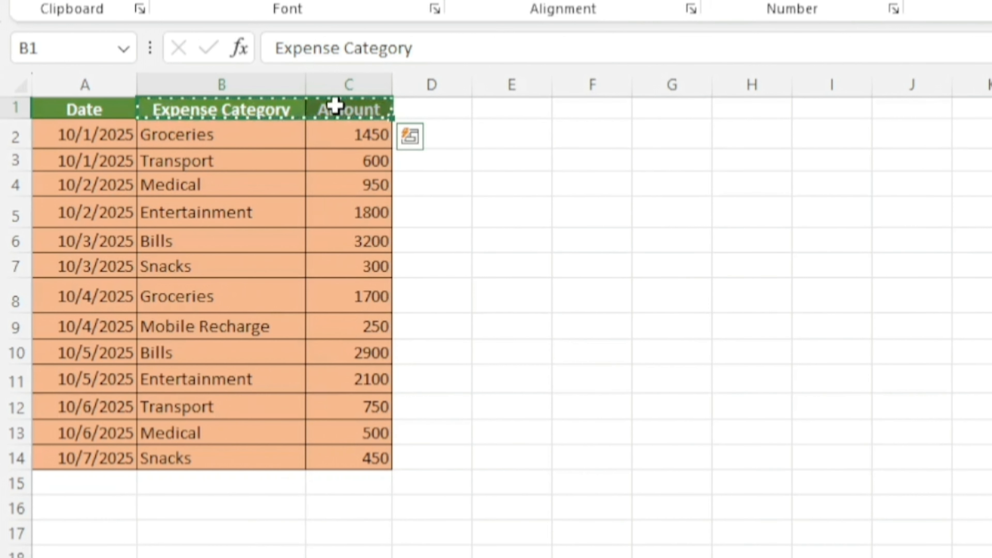
left_click(769, 131)
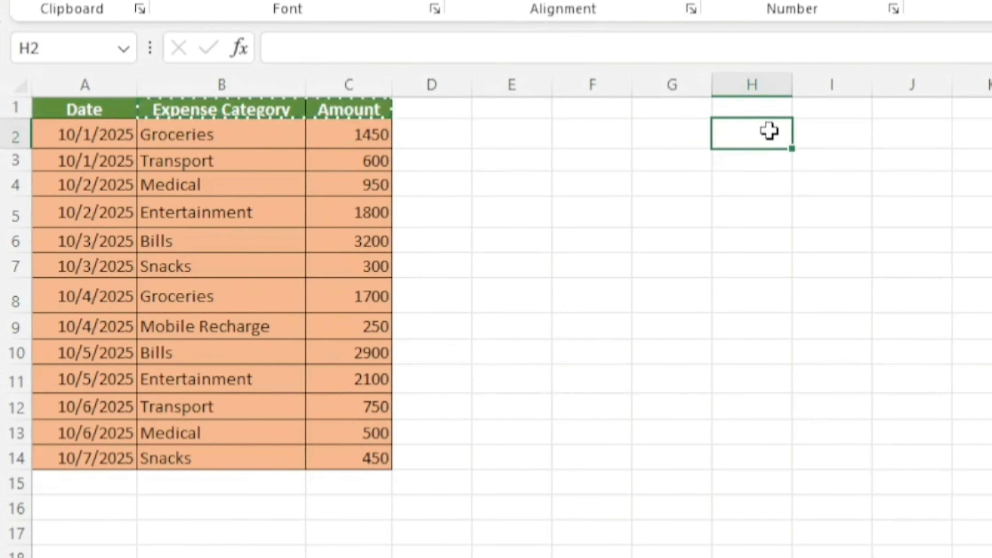
key("ctrl+v")
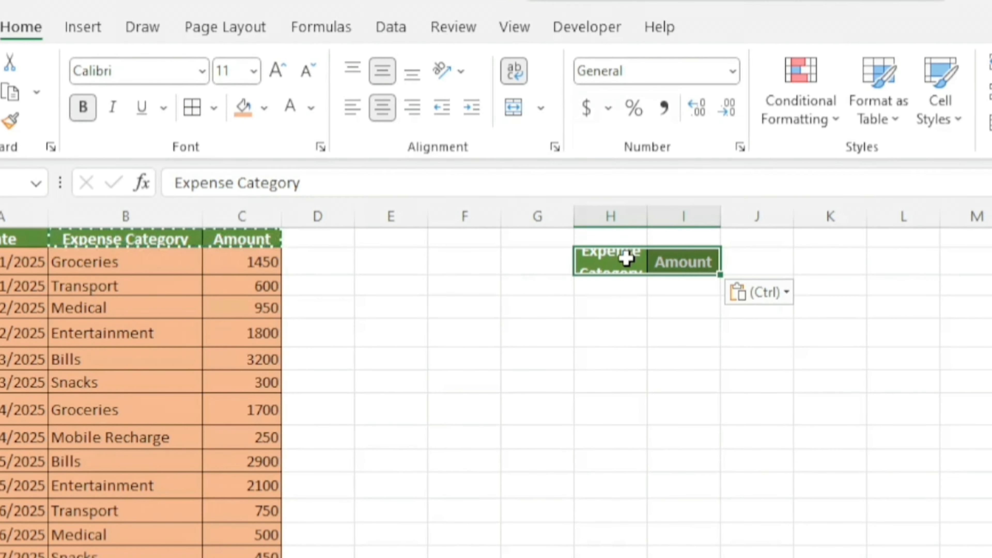
left_click_drag(647, 218, 713, 217)
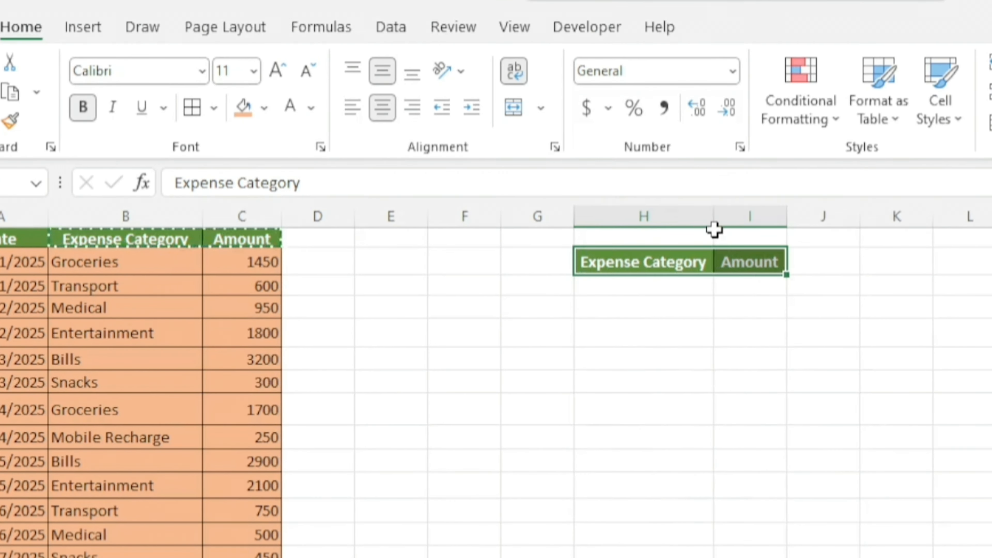
left_click(665, 289)
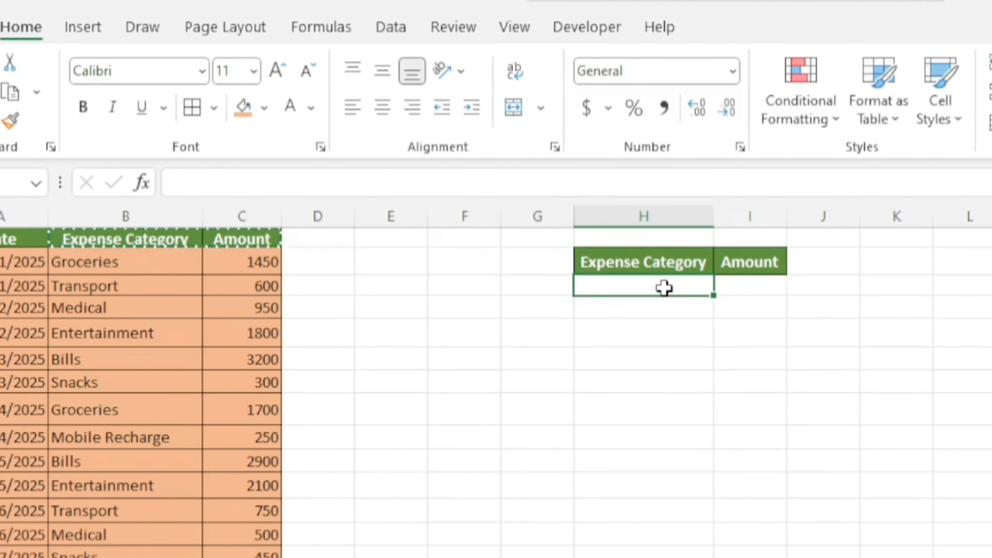
key("Escape")
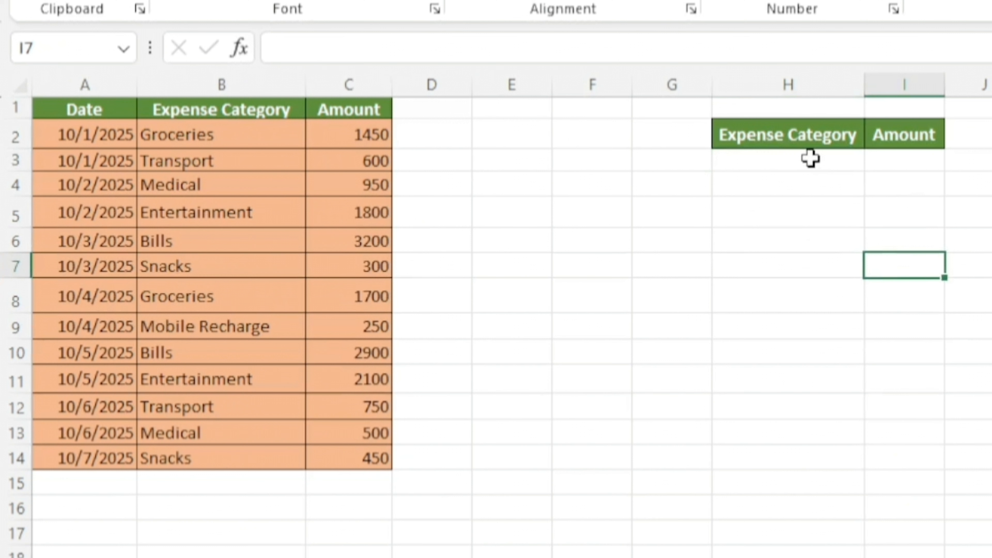
Step: Enter =UNIQUE(B2:B14) in H3 to list each expense category once
left_click(665, 285)
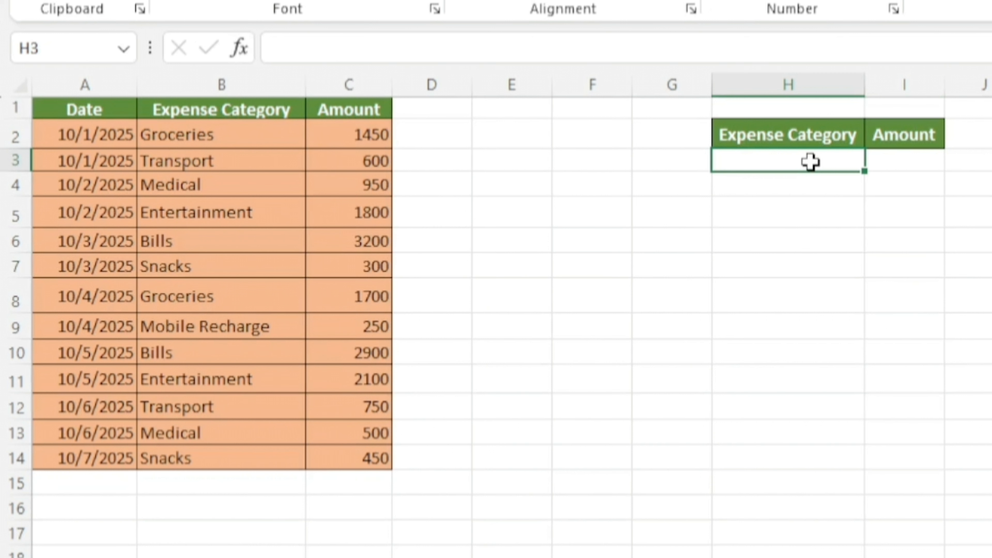
type("=")
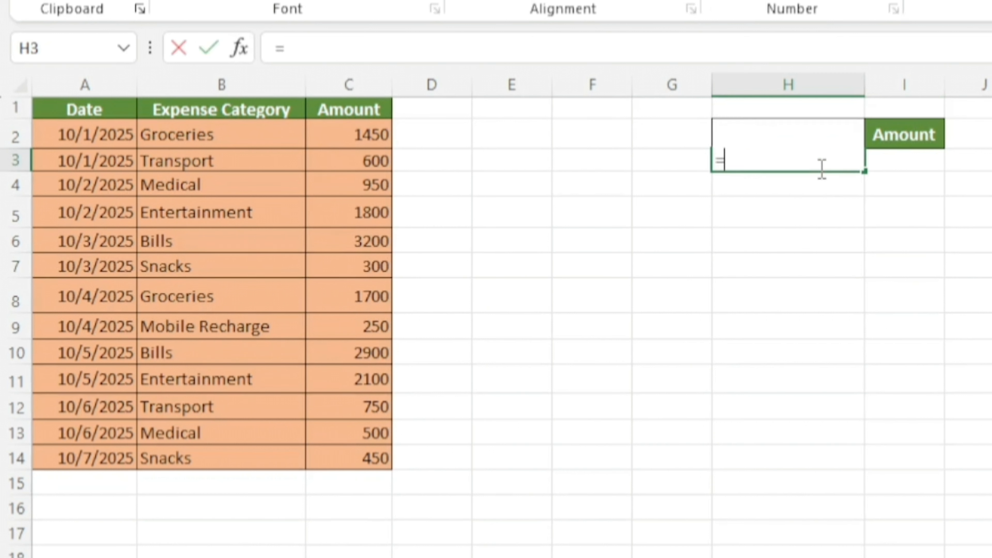
type("uni")
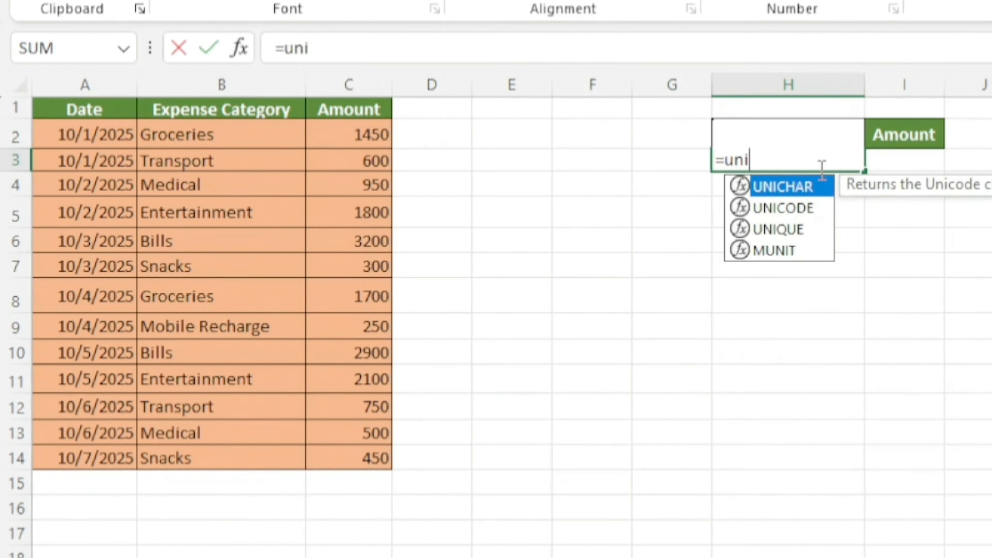
left_click(792, 231)
key("Tab")
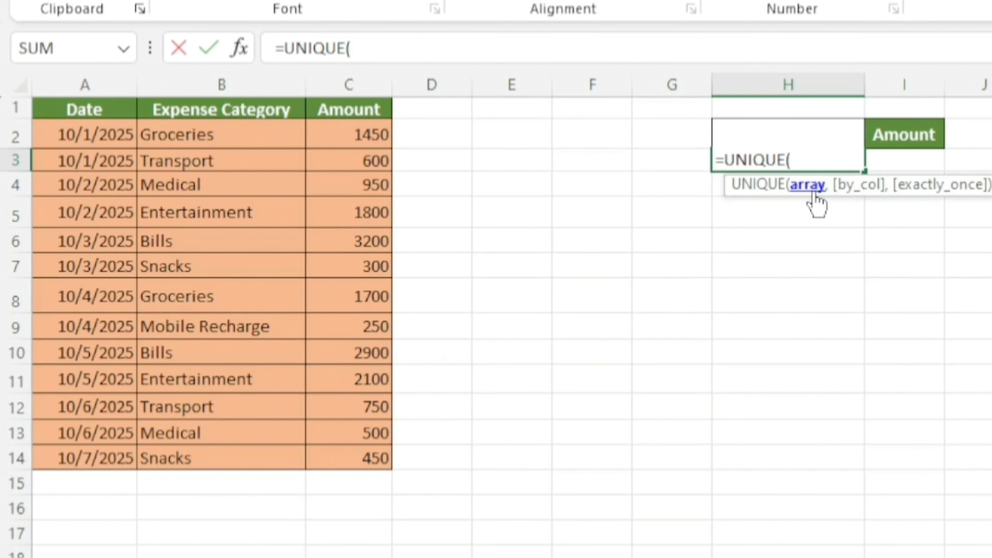
left_click_drag(211, 134, 241, 455)
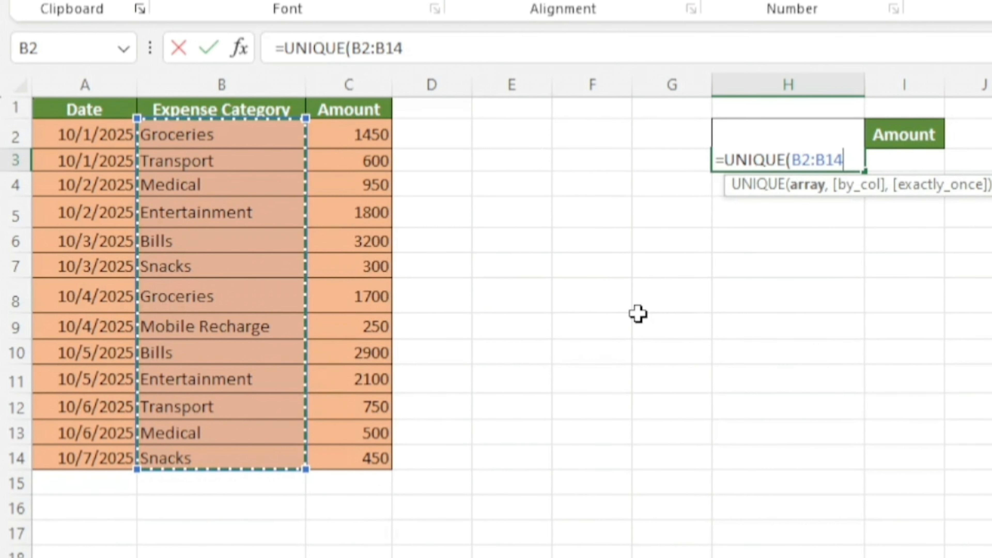
type(")")
key("Return")
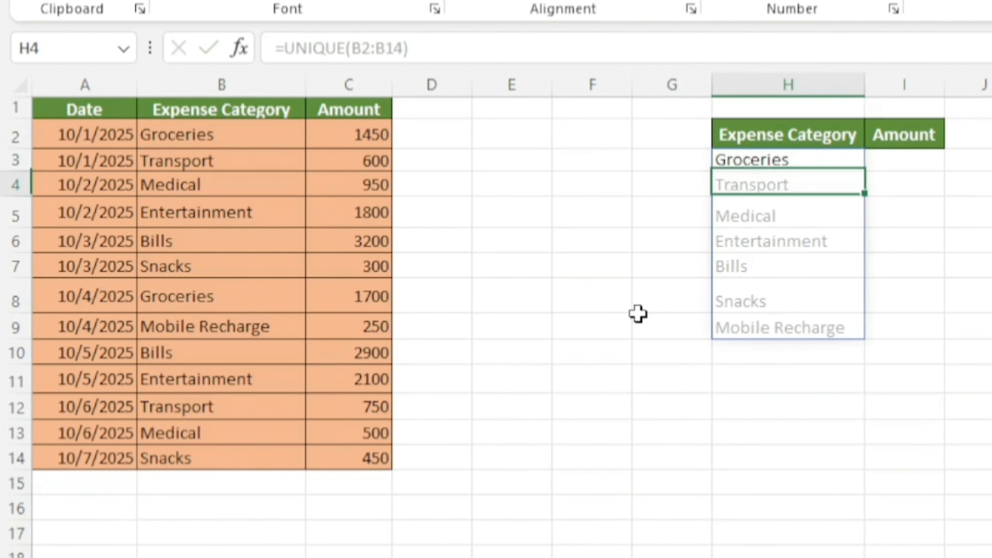
Step: Begin a SUMIF formula in I3 with the absolute range $B$1:$B$14 as its criteria range
left_click(911, 161)
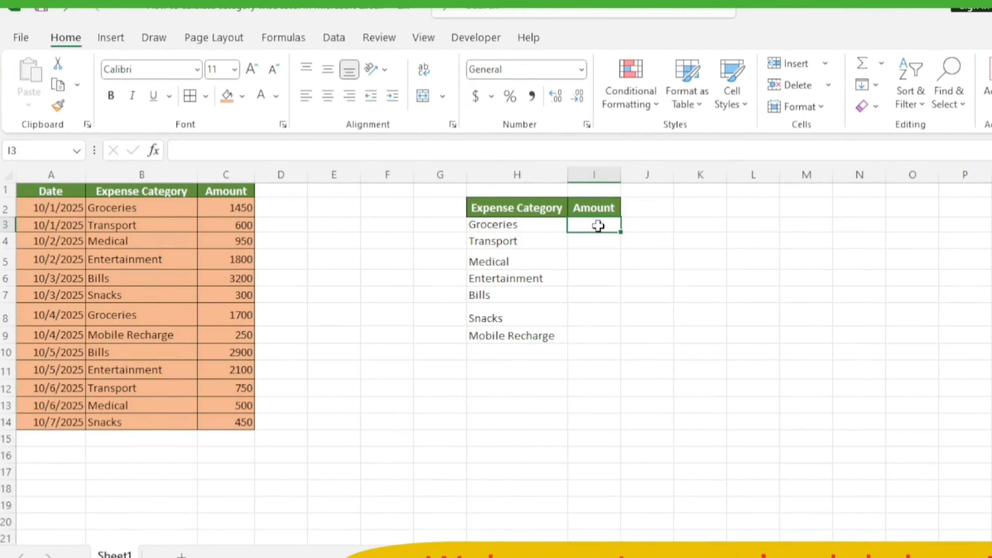
key("Left")
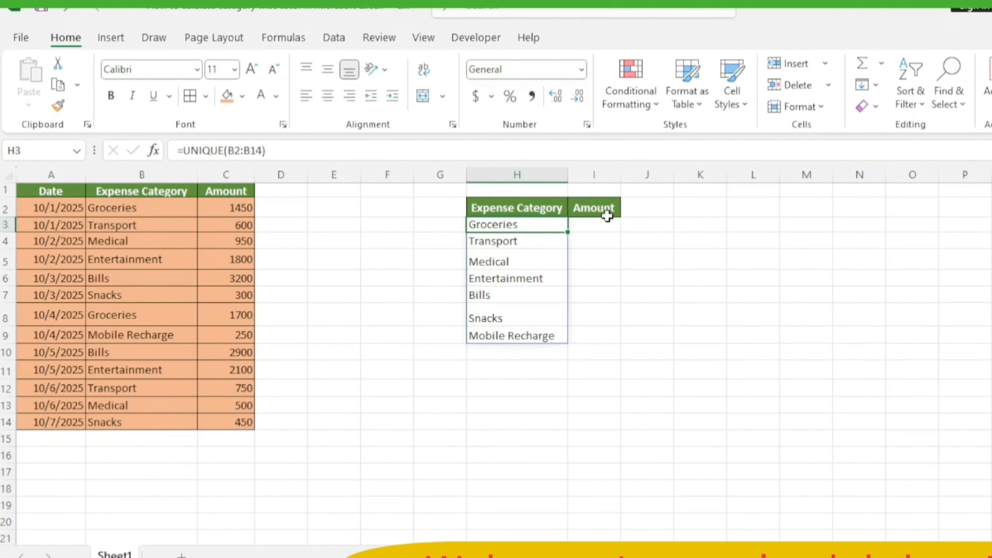
left_click(597, 229)
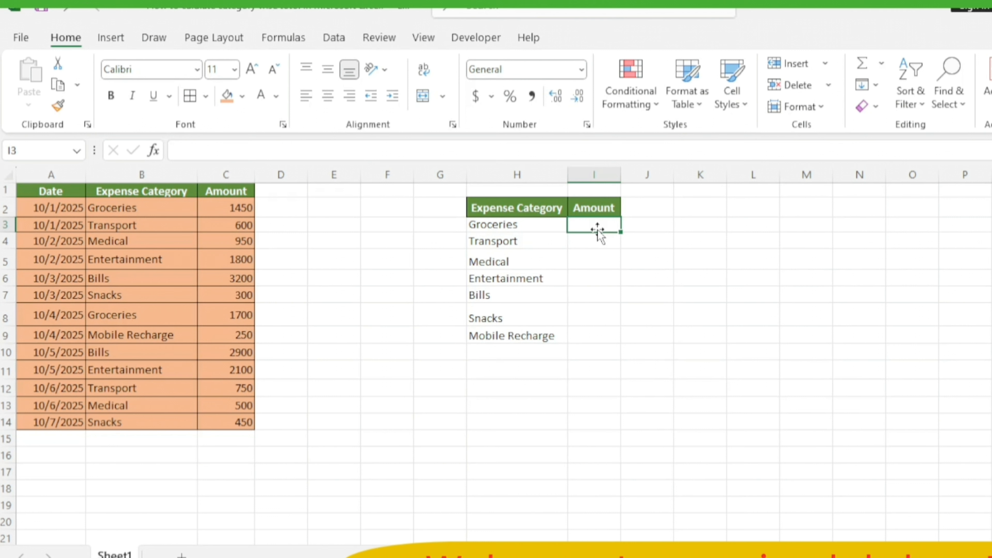
type("=")
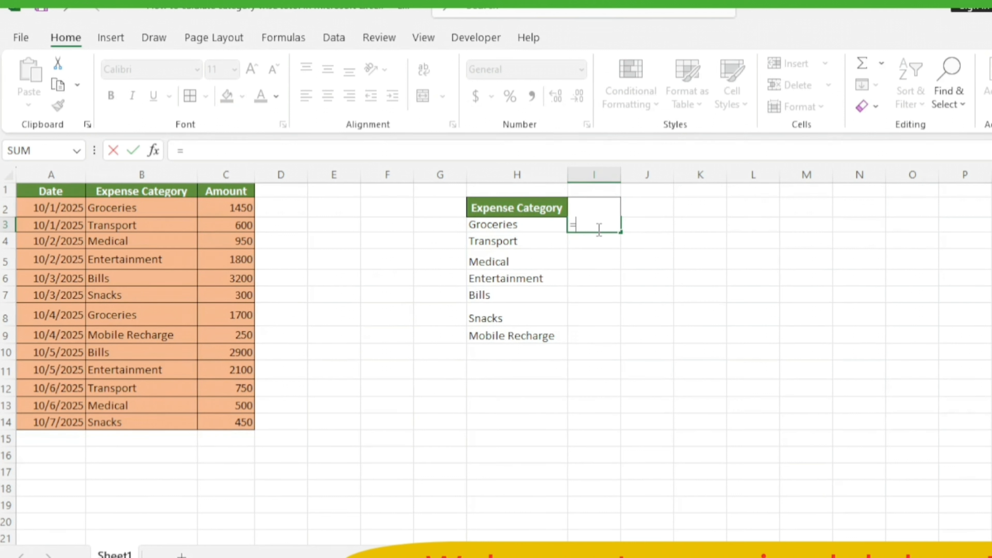
type("sumi")
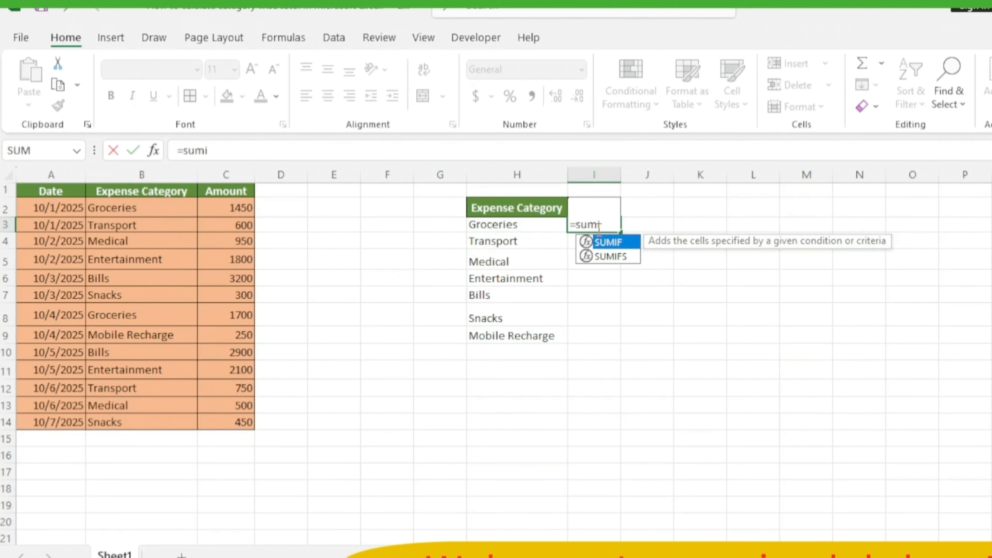
type("f(")
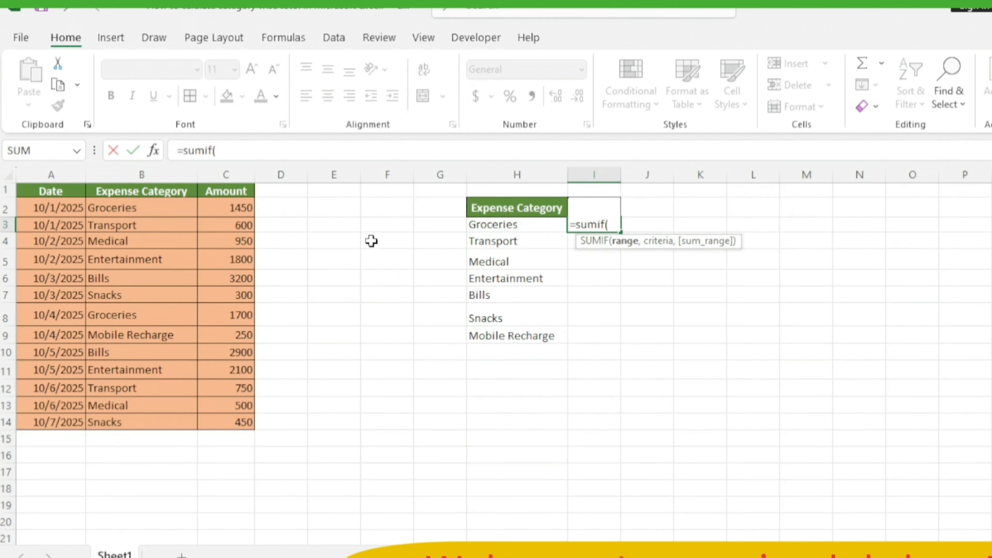
left_click_drag(166, 206, 173, 420)
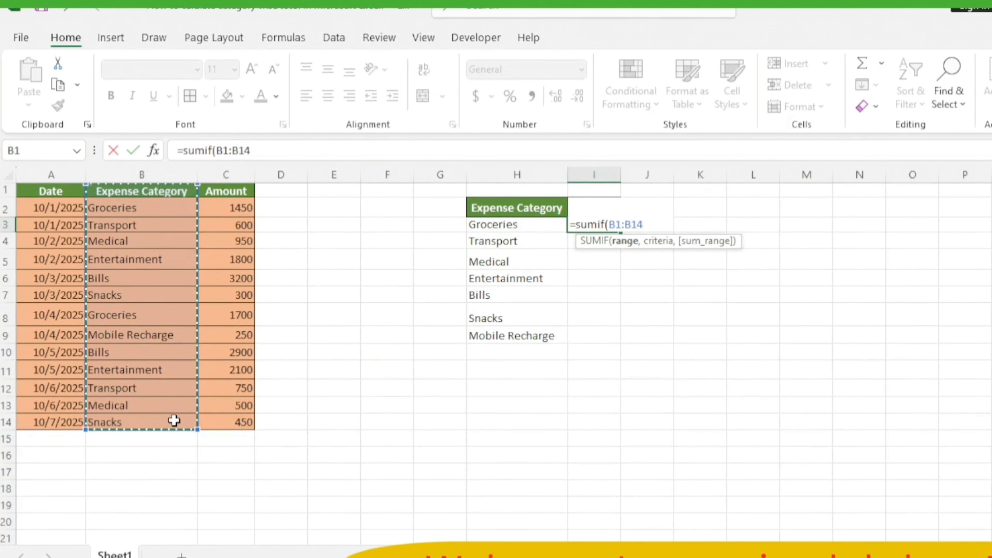
key("F4")
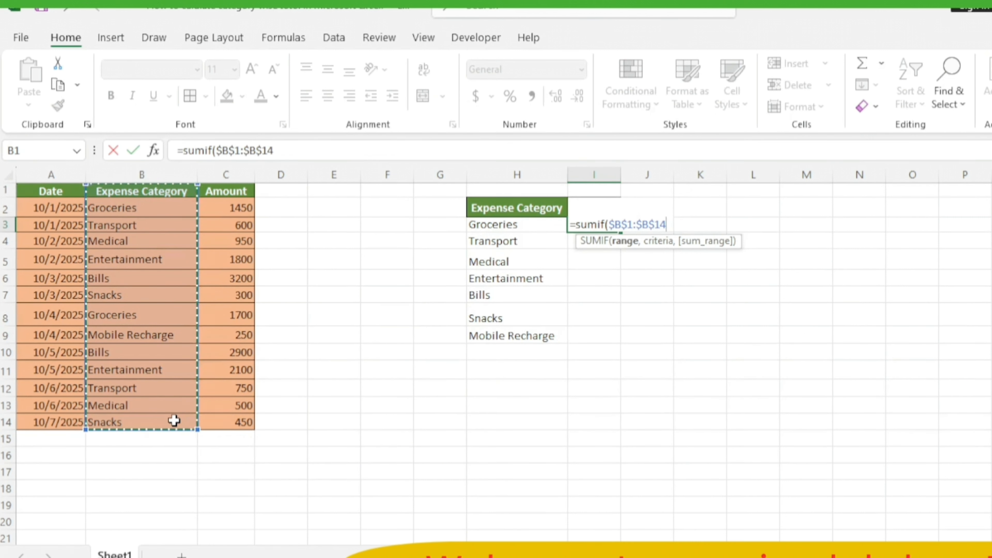
Step: Add H3 as the SUMIF criteria and the absolute range $C$1:$C$14 as the sum range
type(",")
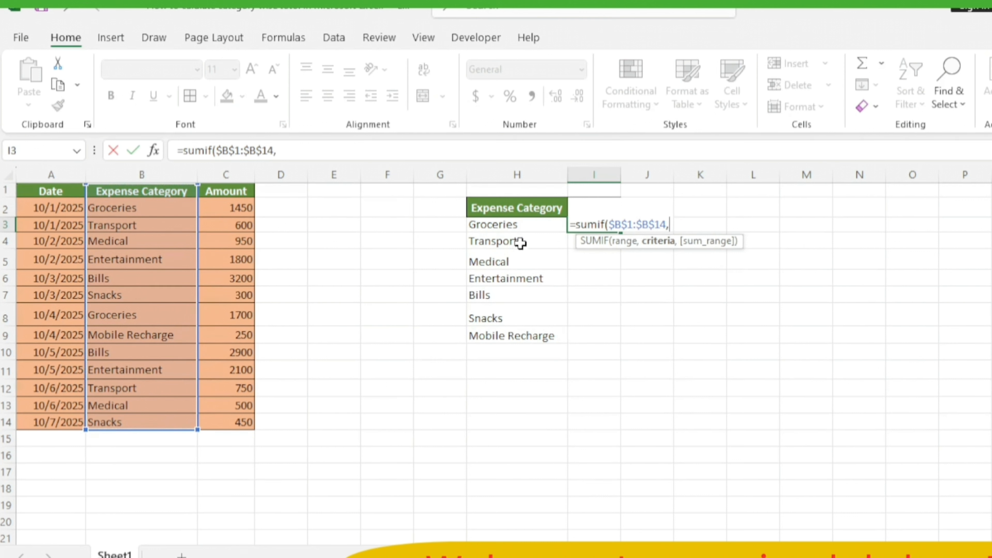
left_click(512, 226)
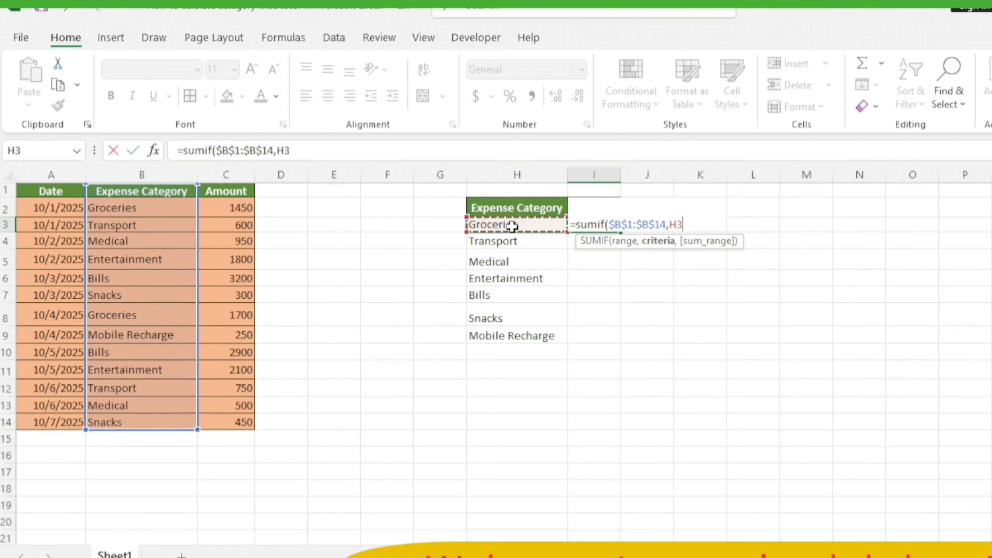
type(",")
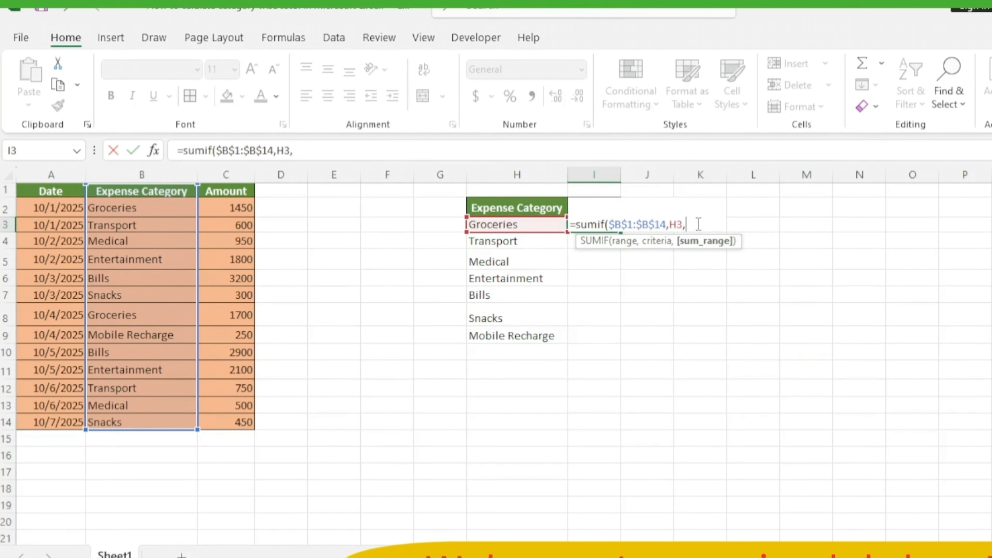
left_click(234, 209)
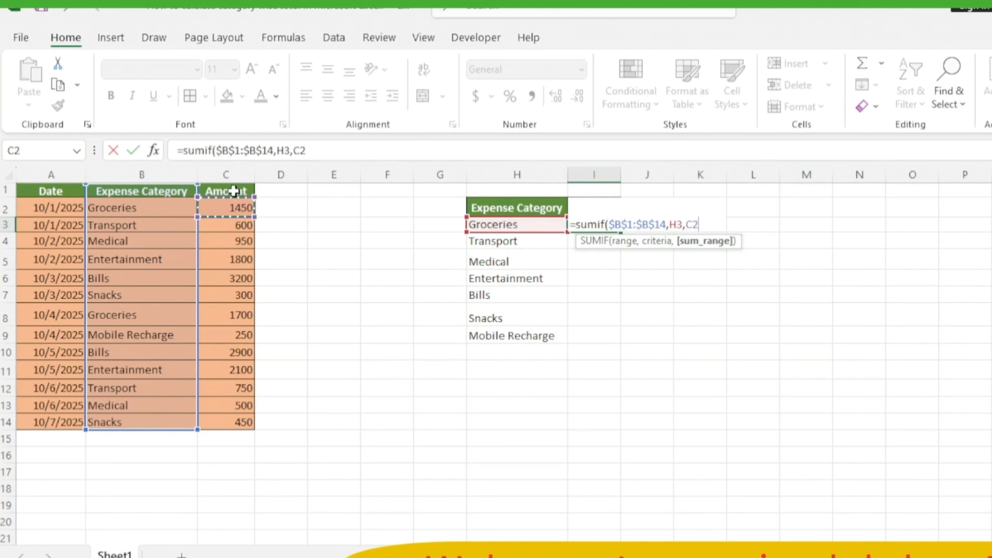
left_click_drag(234, 191, 245, 422)
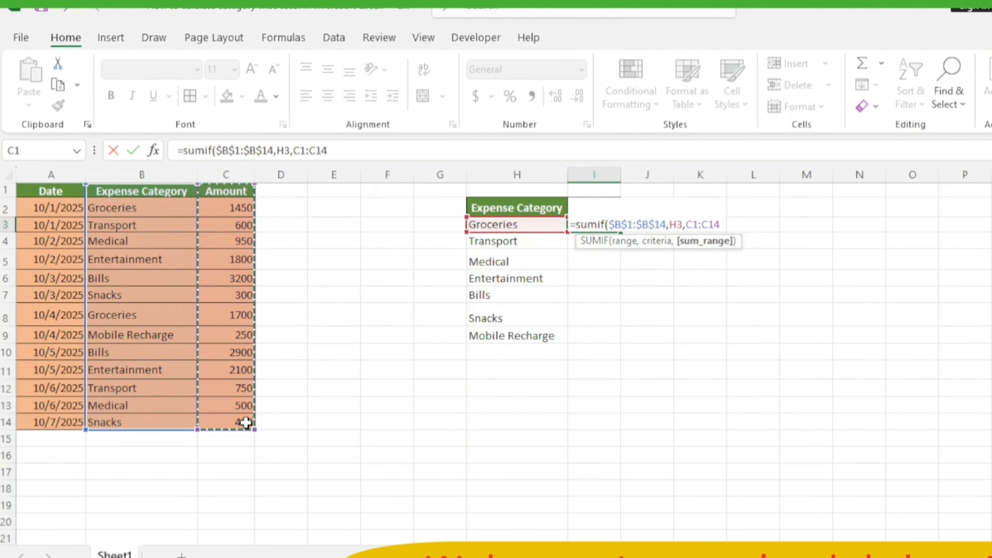
key("F4")
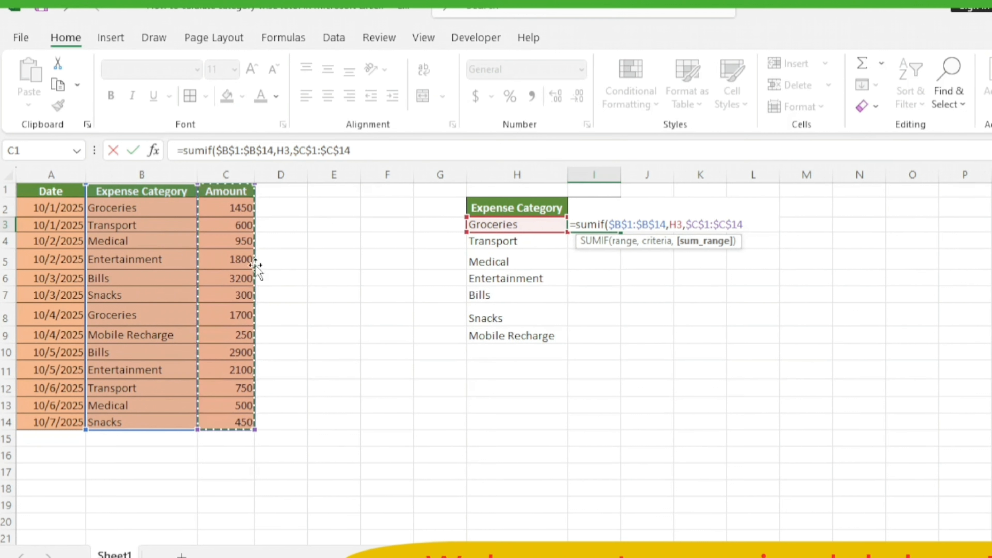
Step: Change both ranges in the SUMIF formula to start at row 2, giving $B$2:$B$14 and $C$2:$C$14
left_click(632, 222)
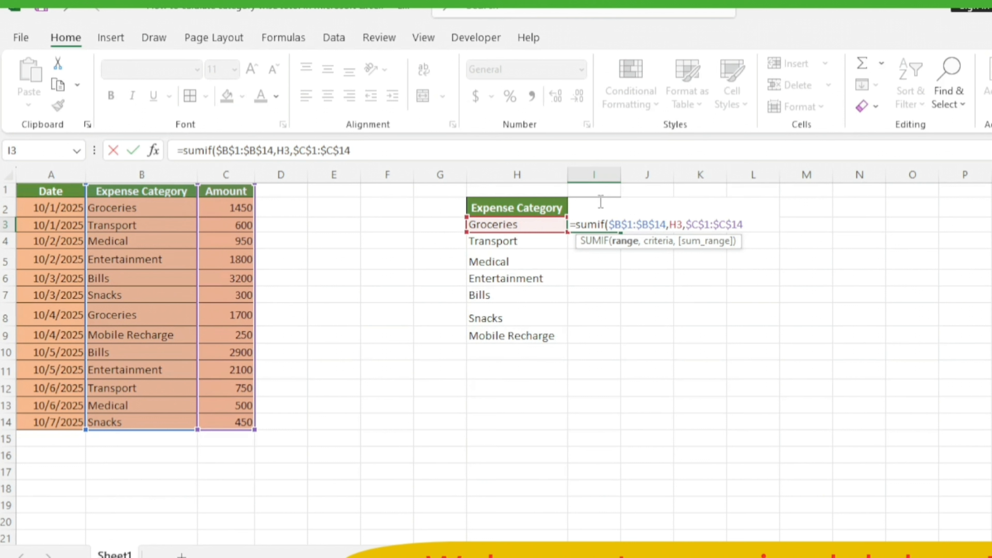
left_click(623, 226)
key("Delete")
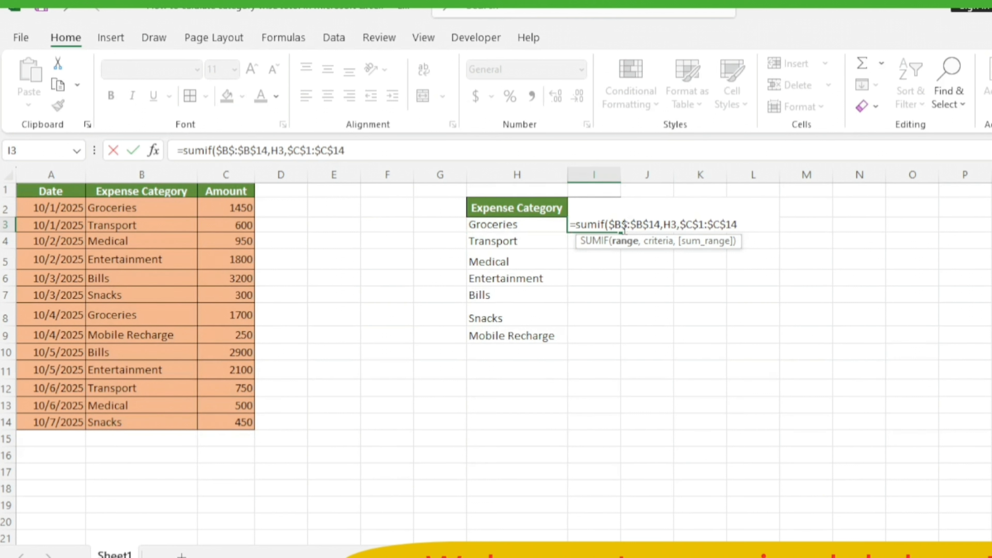
type("2")
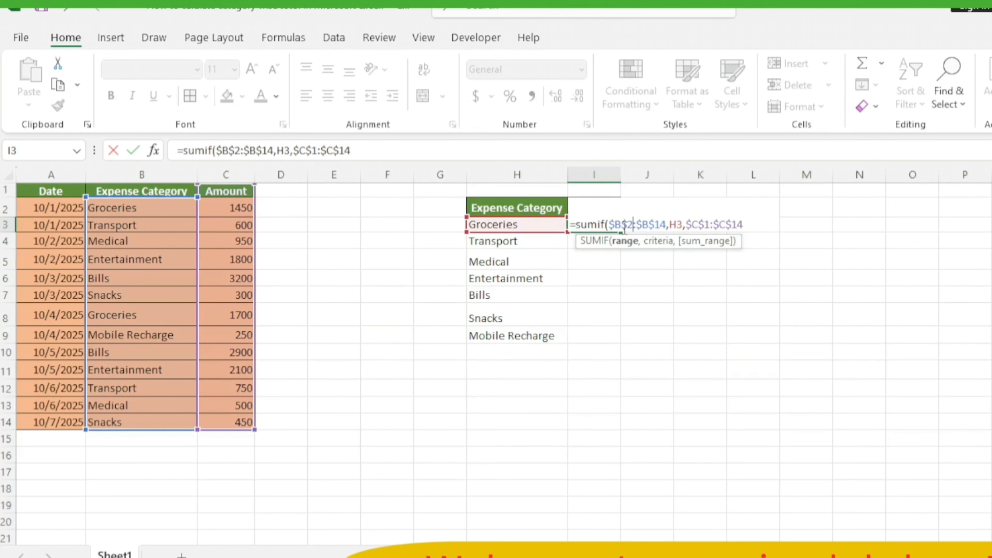
left_click(710, 225)
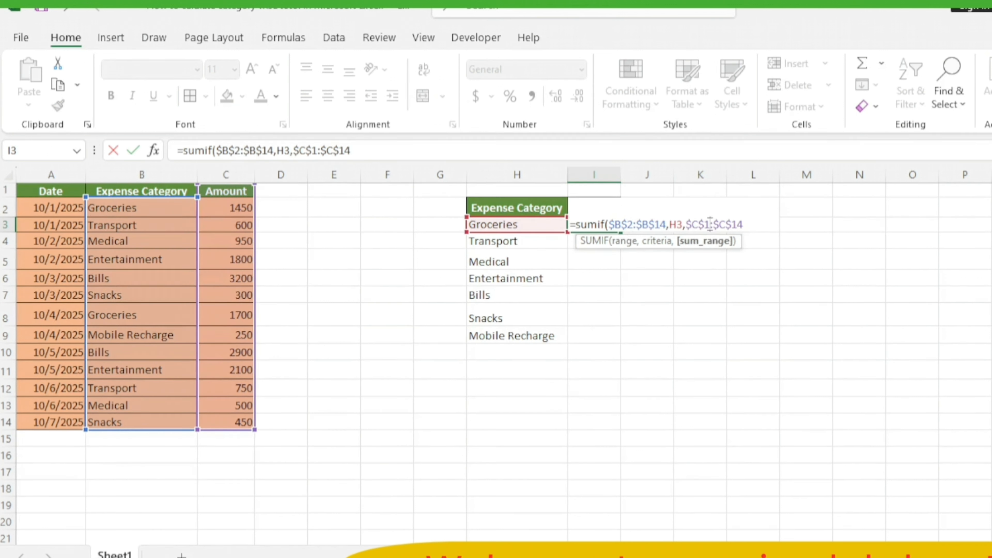
key("BackSpace")
type("2")
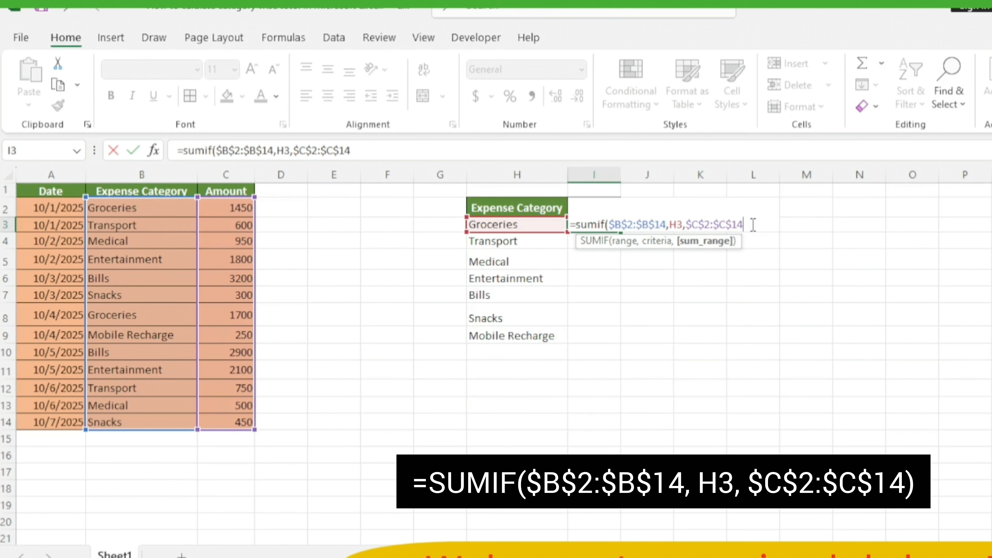
Step: Complete the SUMIF formula in I3 and fill it down through I9 for all categories
type(")")
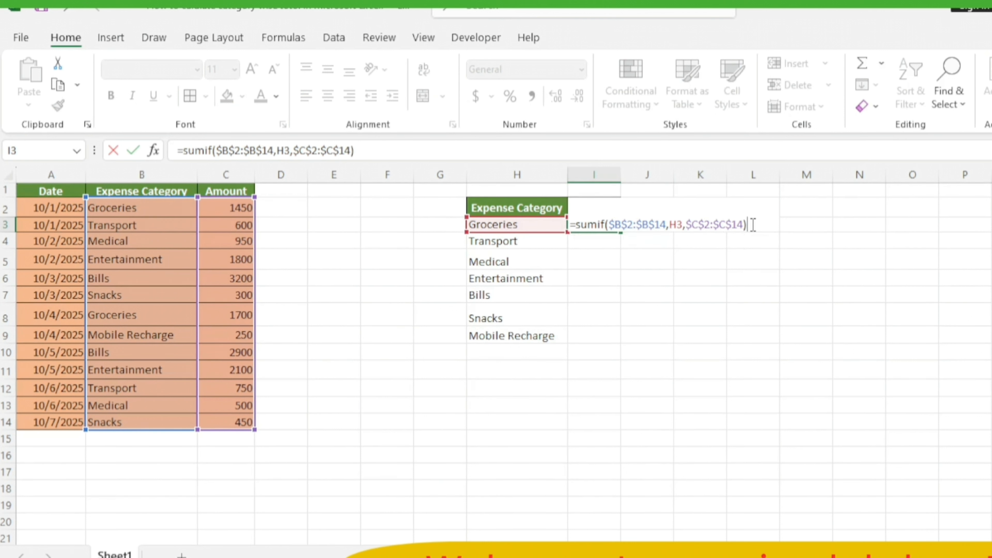
key("Return")
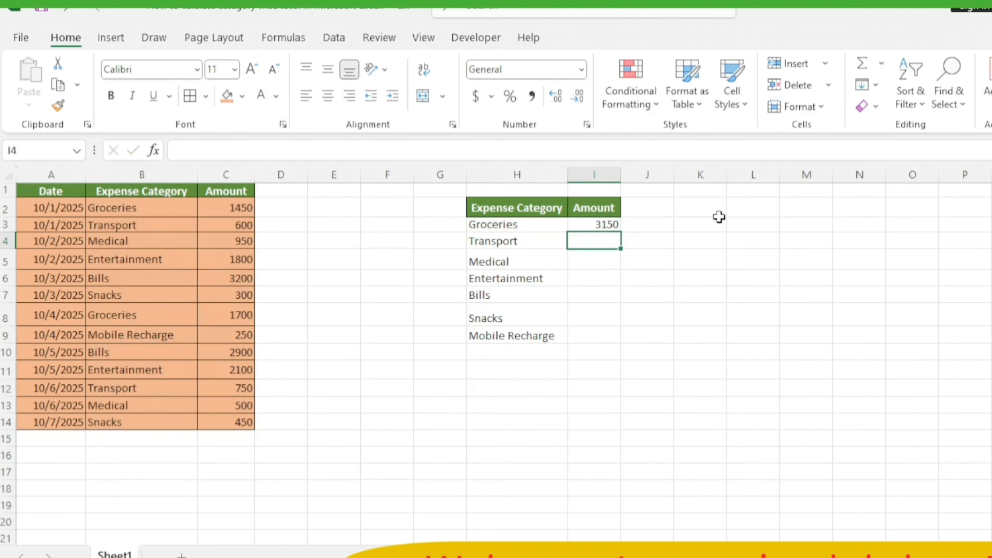
left_click(613, 224)
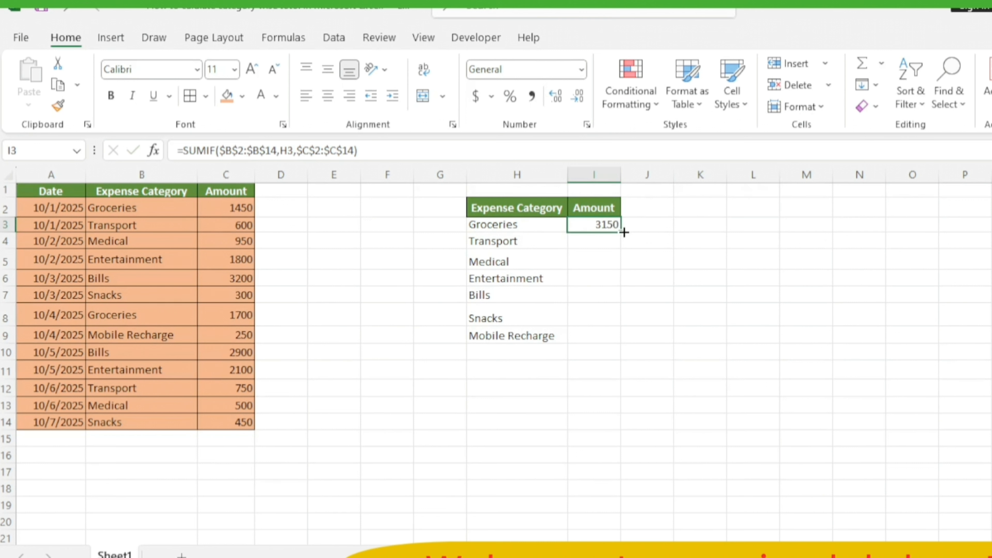
left_click_drag(624, 232, 618, 342)
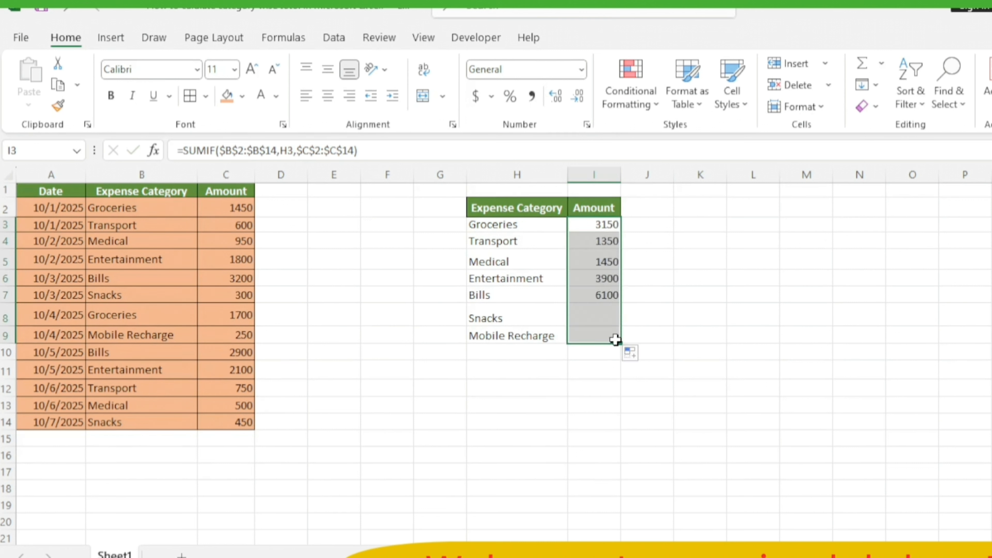